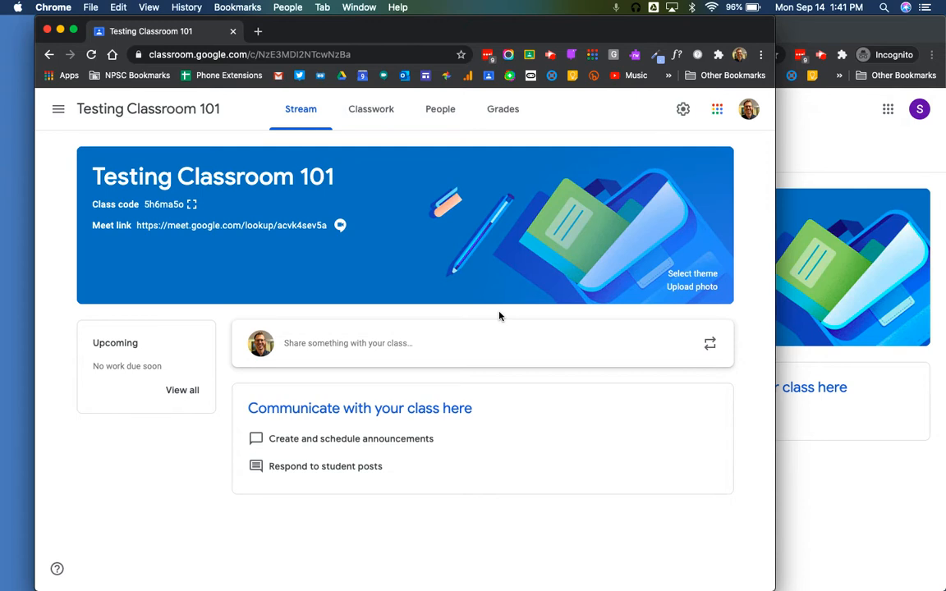
# Create a new assignment in the class's Classwork and title it "Testing originality"
pyautogui.click(375, 120)
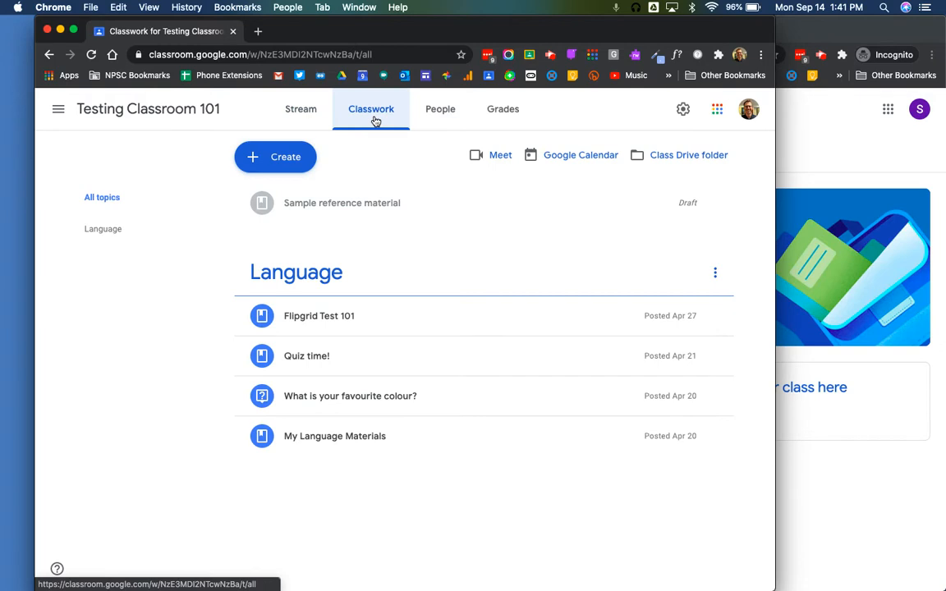
pyautogui.click(291, 156)
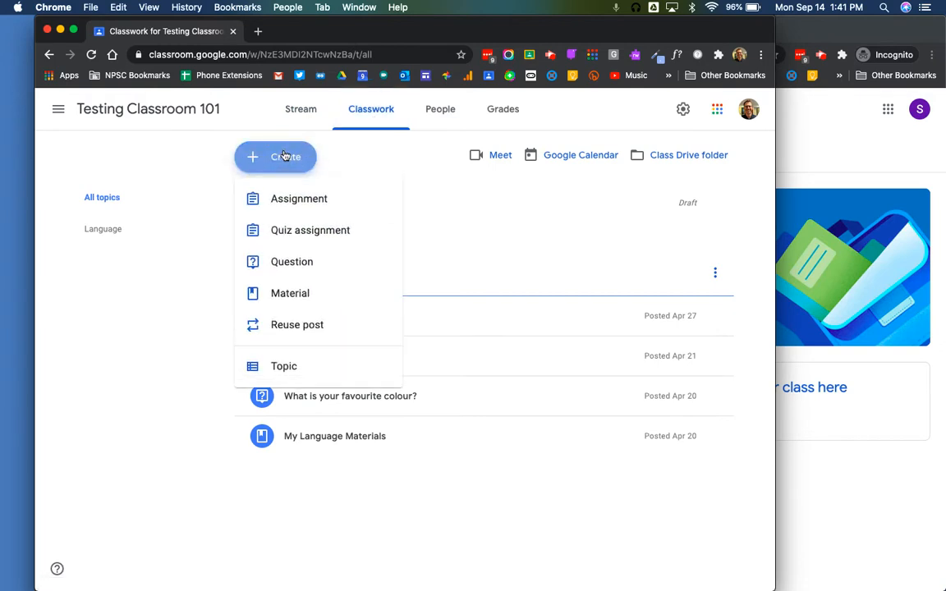
pyautogui.click(342, 205)
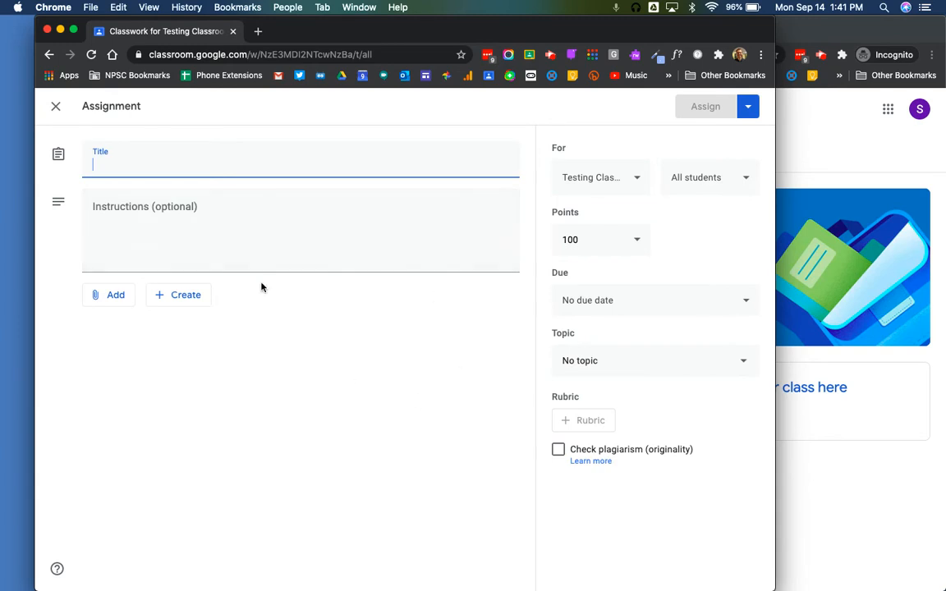
pyautogui.click(111, 296)
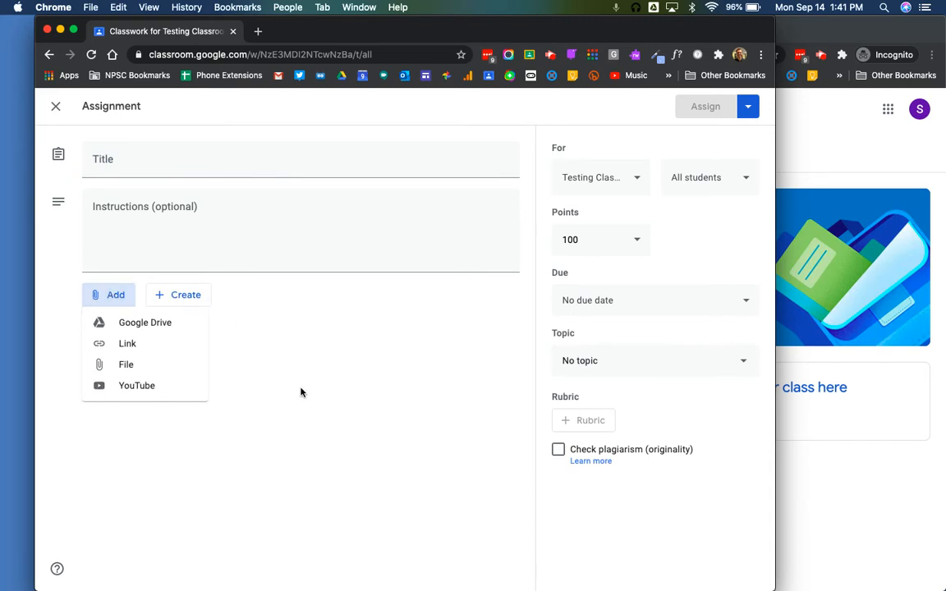
pyautogui.click(184, 161)
pyautogui.click(185, 162)
pyautogui.write('Testing ')
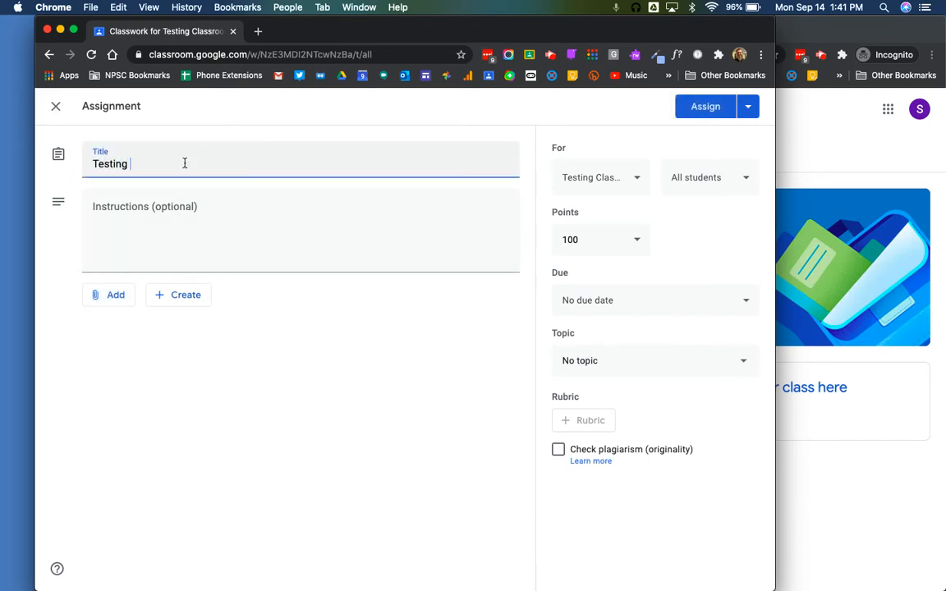
pyautogui.write('originality')
pyautogui.click(171, 220)
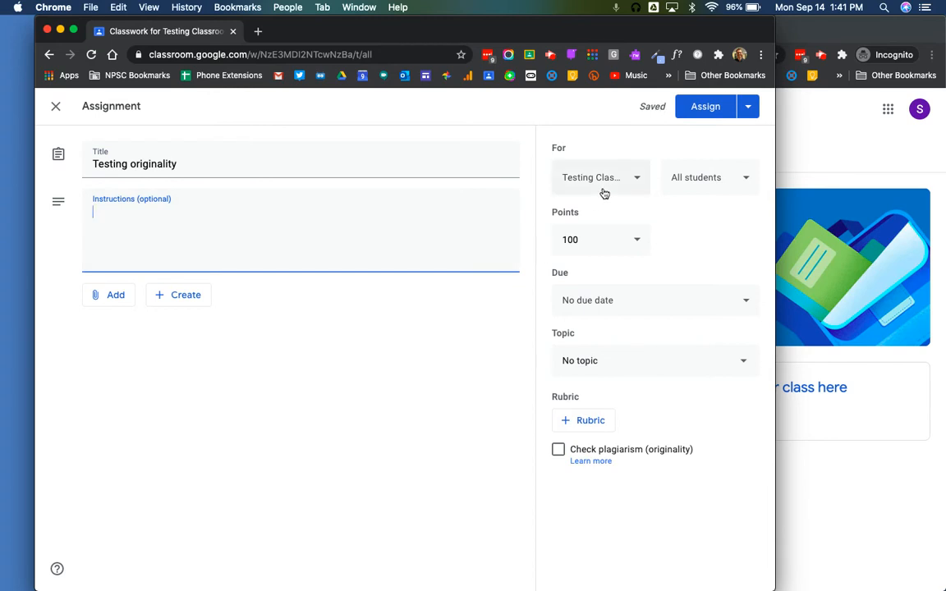
# Set the assignment's points to 10
pyautogui.click(626, 242)
pyautogui.press('BackSpace')
pyautogui.press('BackSpace')
pyautogui.press('BackSpace')
pyautogui.write('10')
pyautogui.click(725, 238)
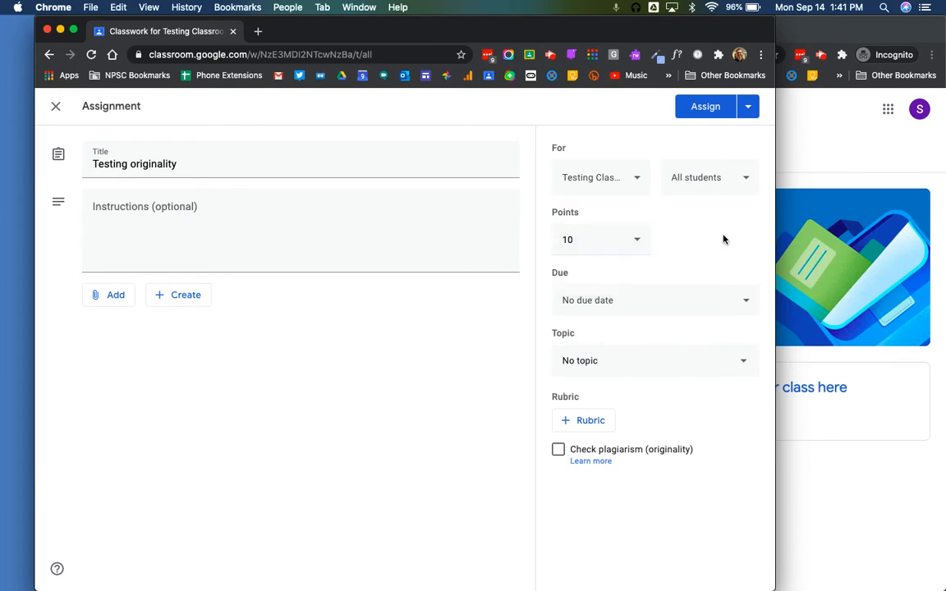
# Leave the assignment without a due date and file it under the Language topic
pyautogui.click(745, 302)
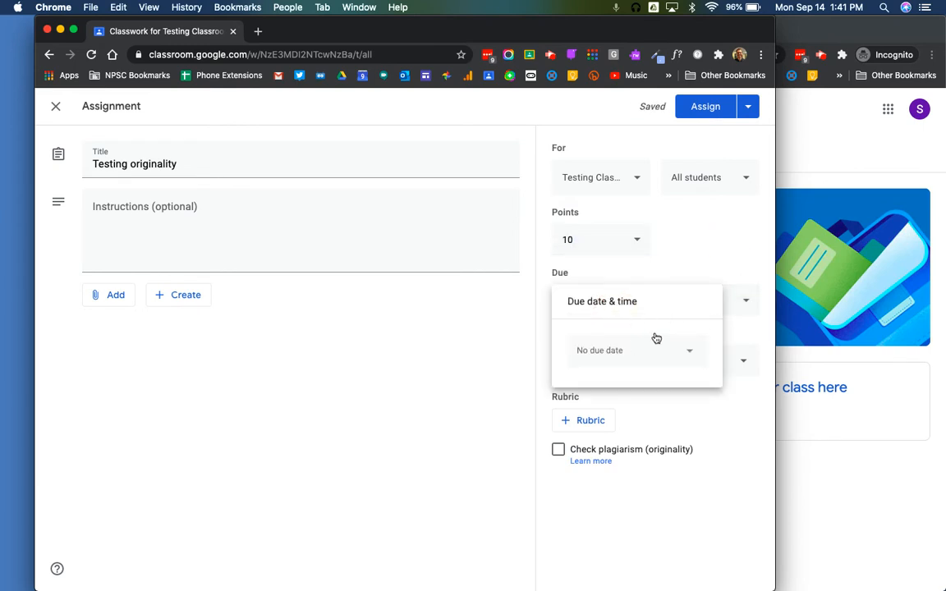
pyautogui.click(720, 283)
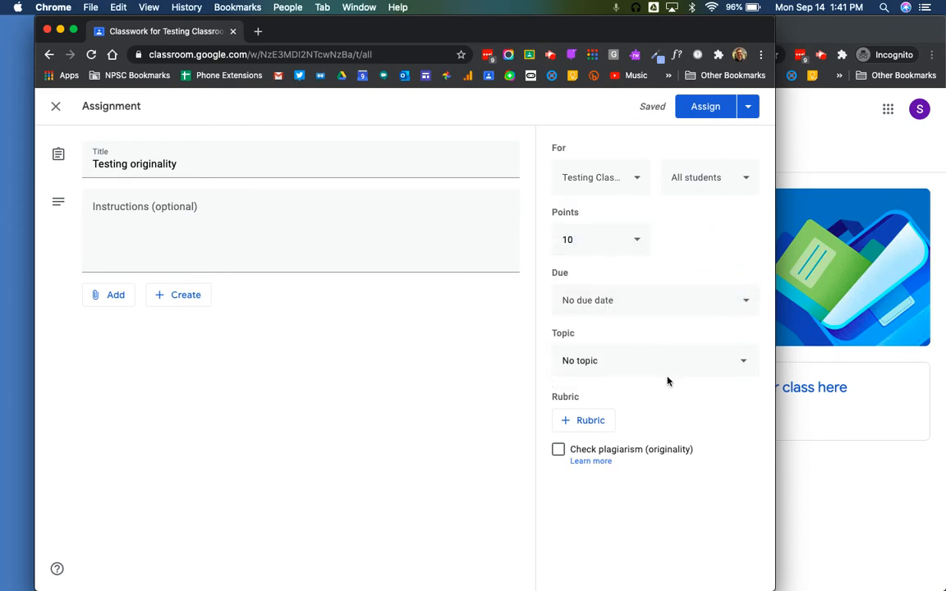
pyautogui.click(729, 367)
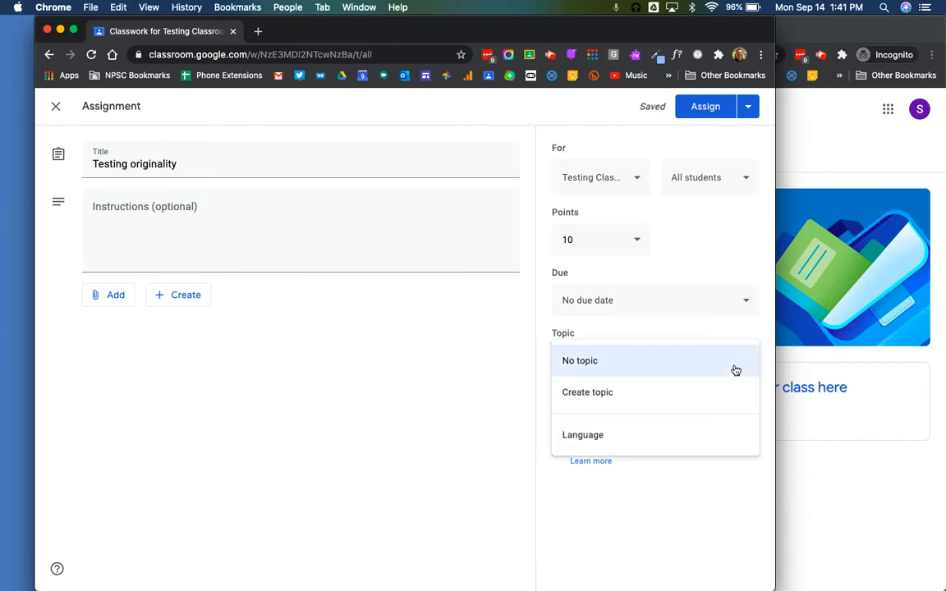
pyautogui.click(602, 445)
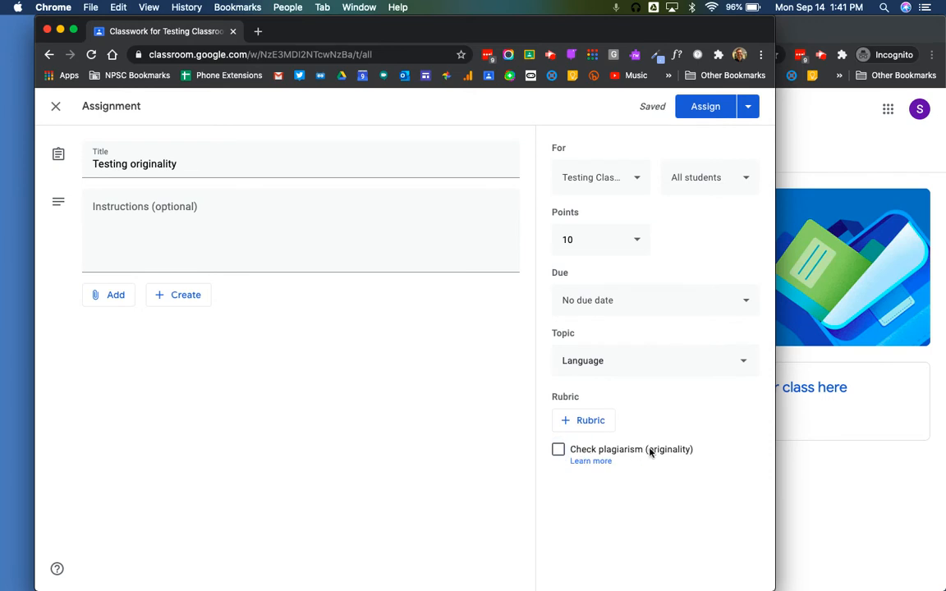
# Enable the plagiarism (originality) check for the assignment and post it to the class
pyautogui.click(558, 451)
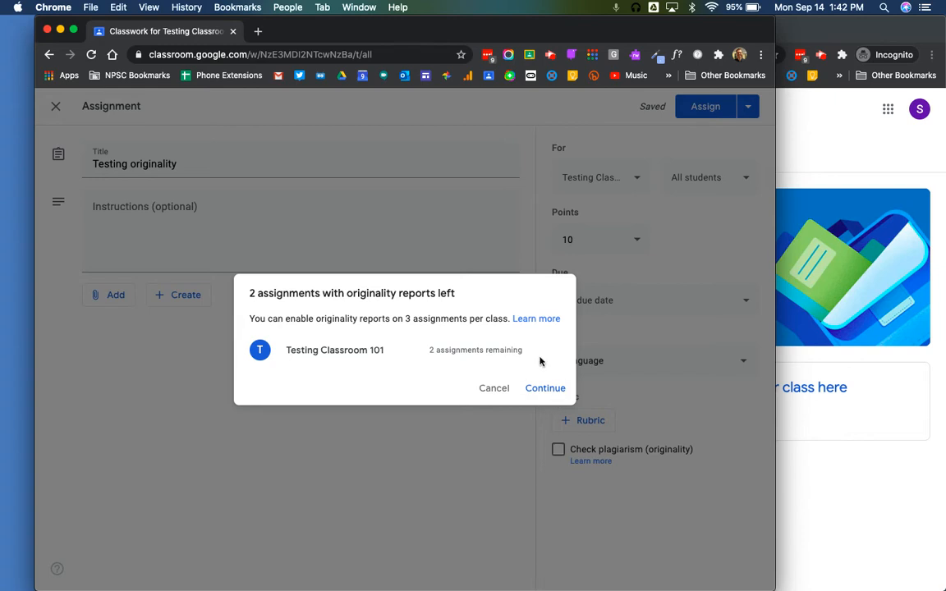
pyautogui.click(551, 390)
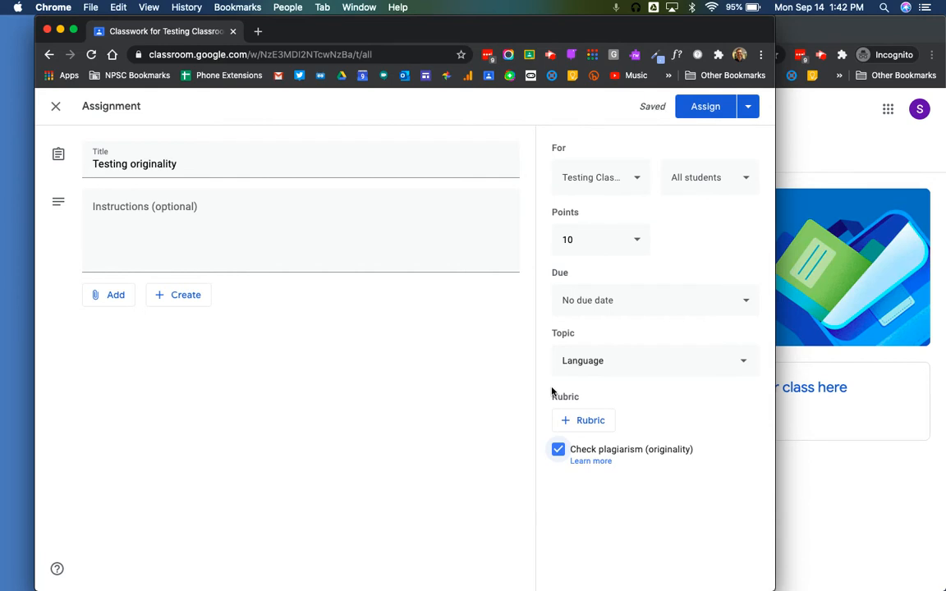
pyautogui.click(703, 111)
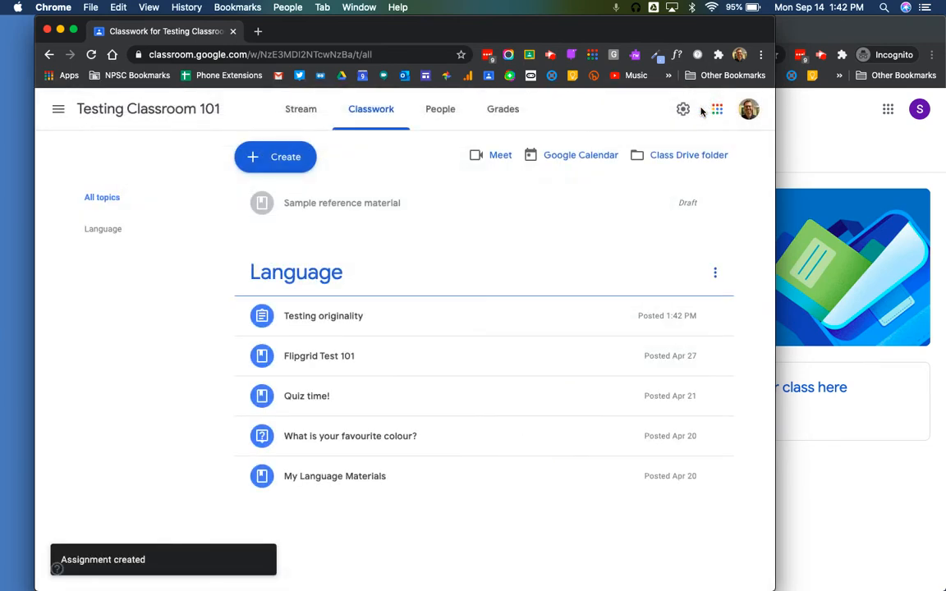
# Switch to the student's incognito window, open the Testing originality assignment from Classwork, and widen the window to show its full details
pyautogui.click(827, 146)
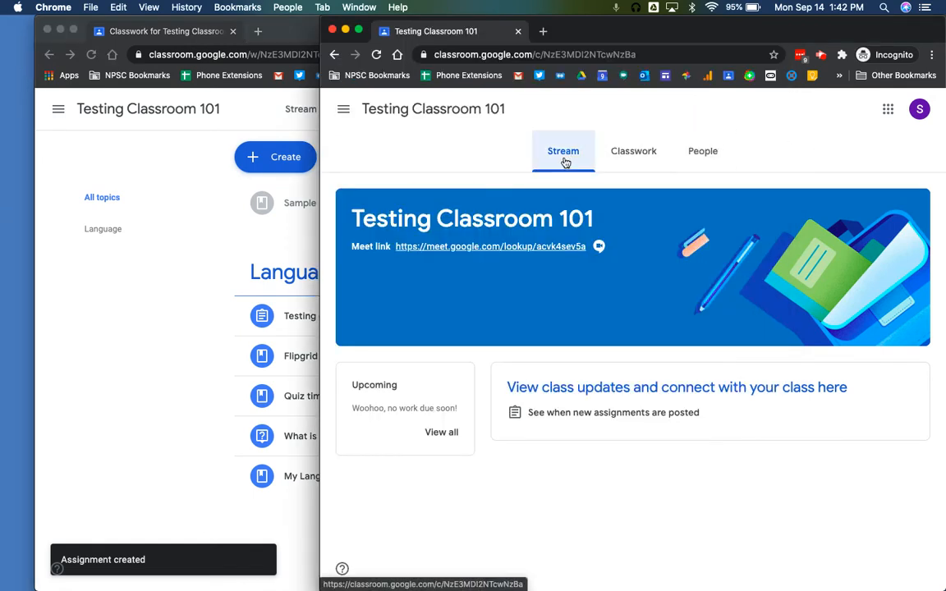
pyautogui.click(635, 151)
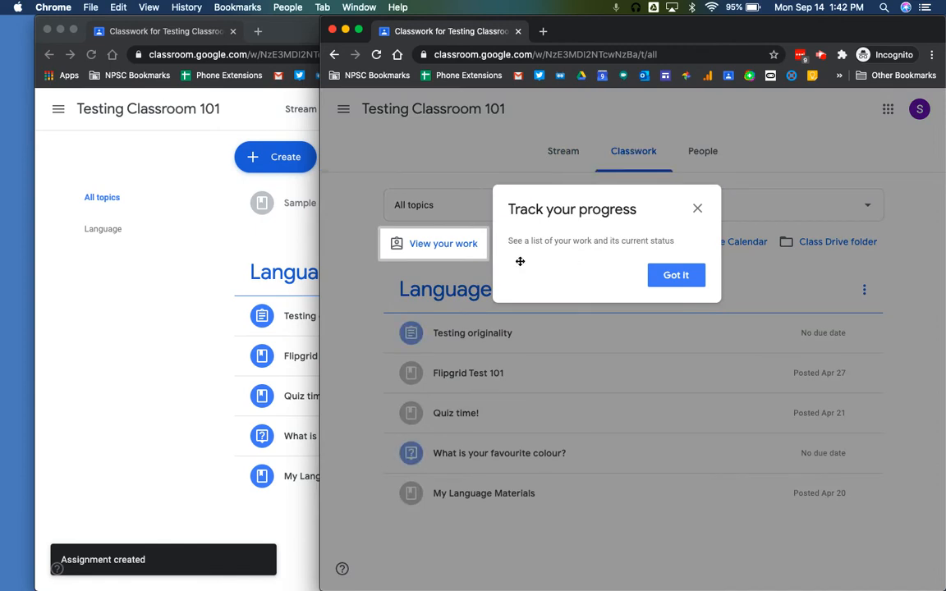
pyautogui.click(675, 277)
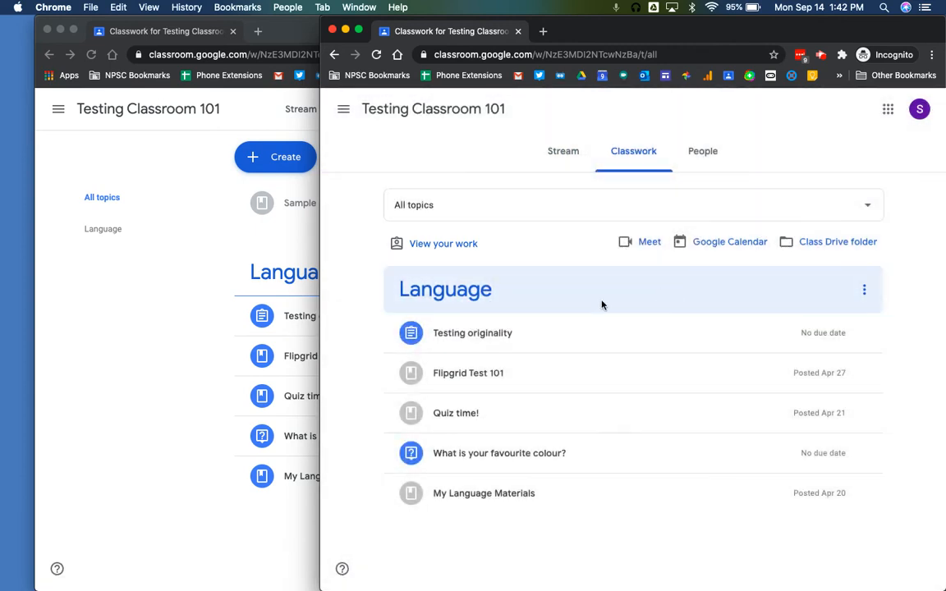
pyautogui.click(488, 337)
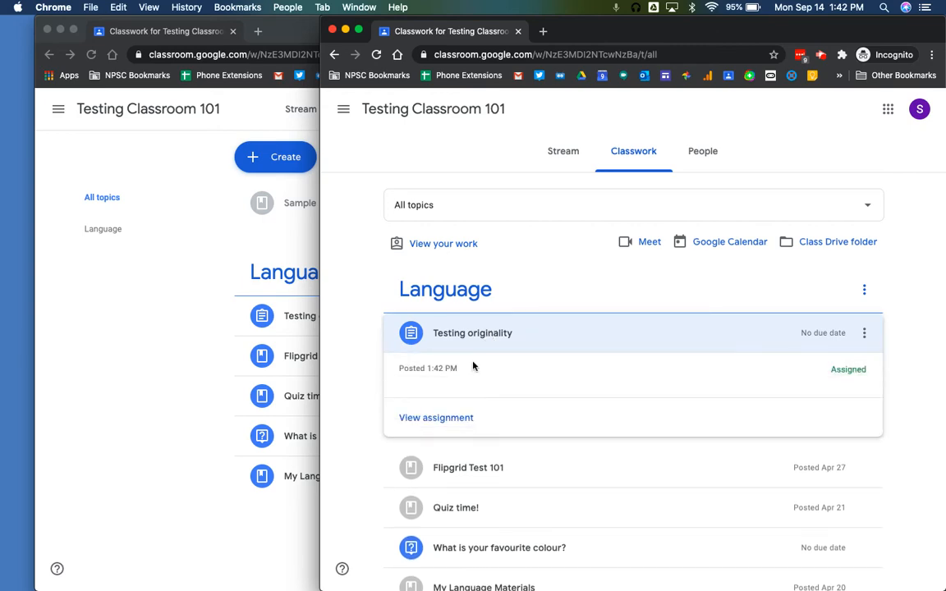
pyautogui.click(423, 419)
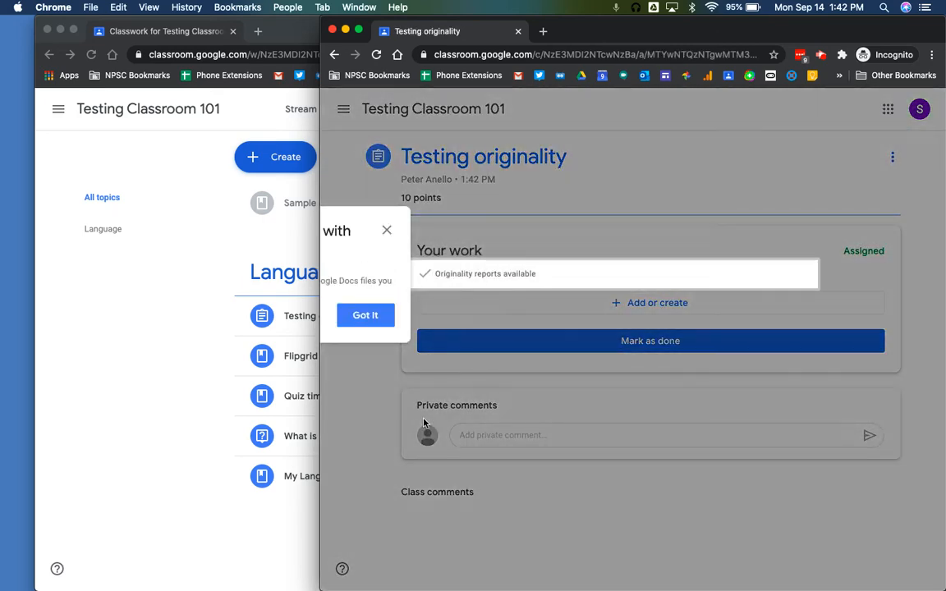
pyautogui.moveTo(320, 270); pyautogui.dragTo(120, 269)
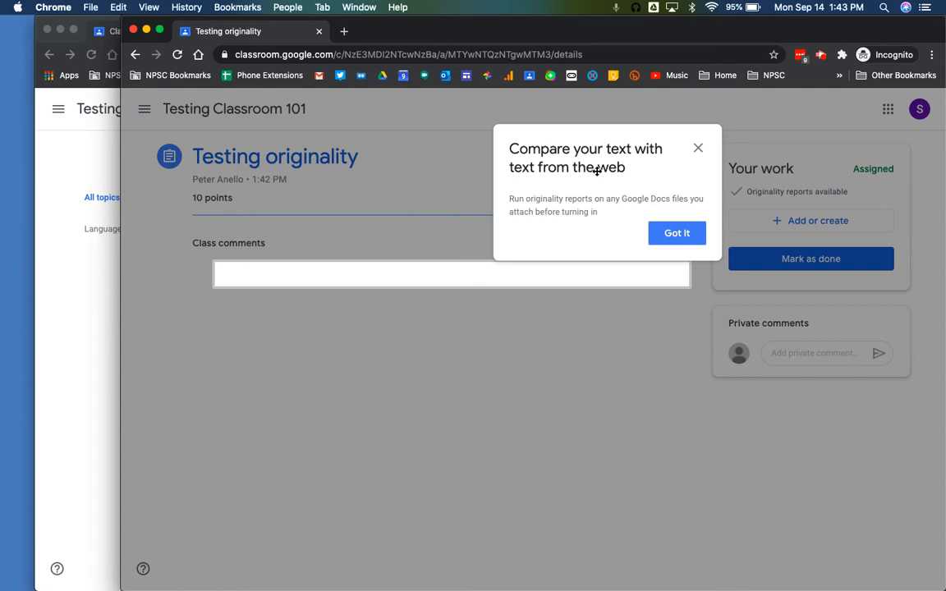
pyautogui.click(679, 233)
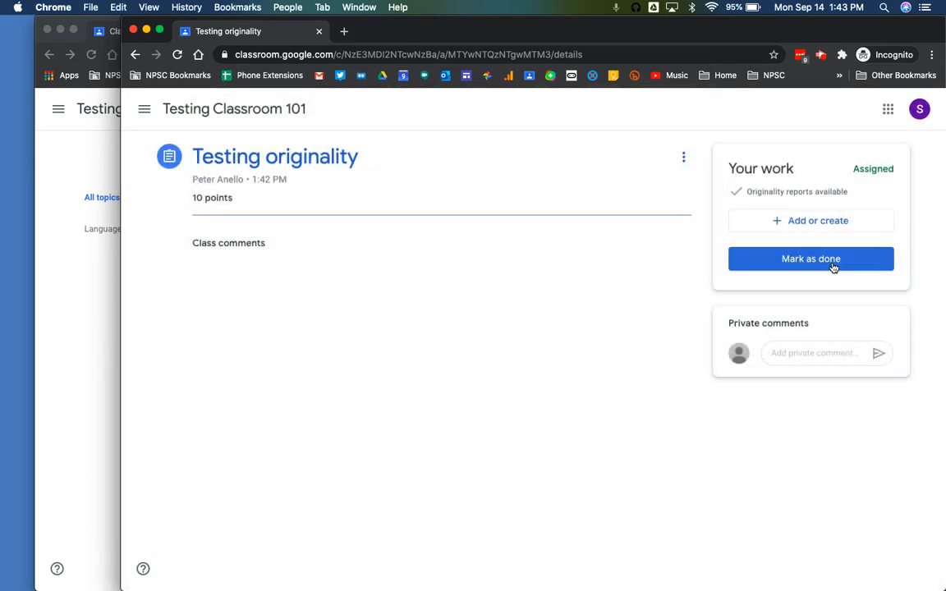
# Create a Google Docs file as the student's work for the assignment and open it
pyautogui.click(820, 224)
pyautogui.click(786, 345)
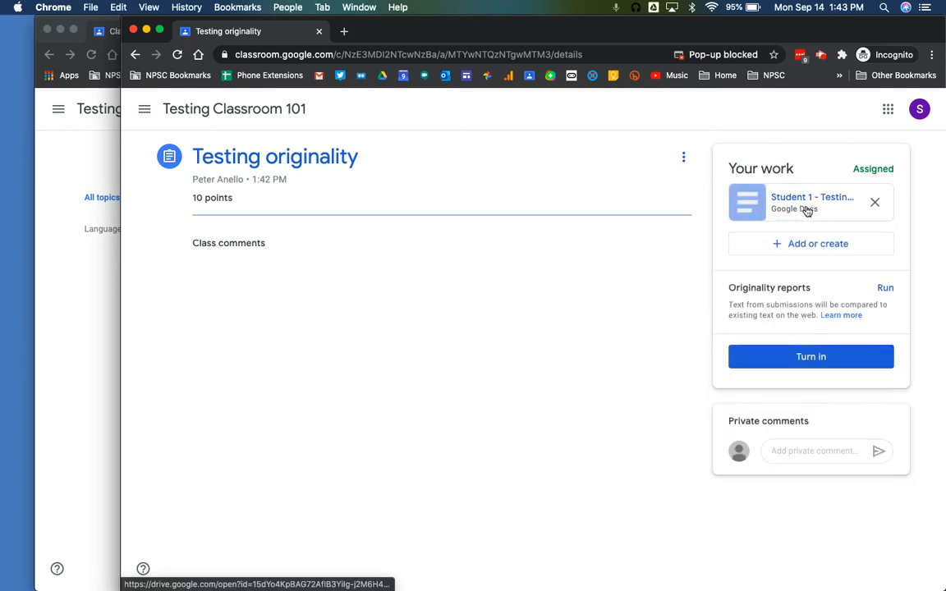
pyautogui.click(807, 211)
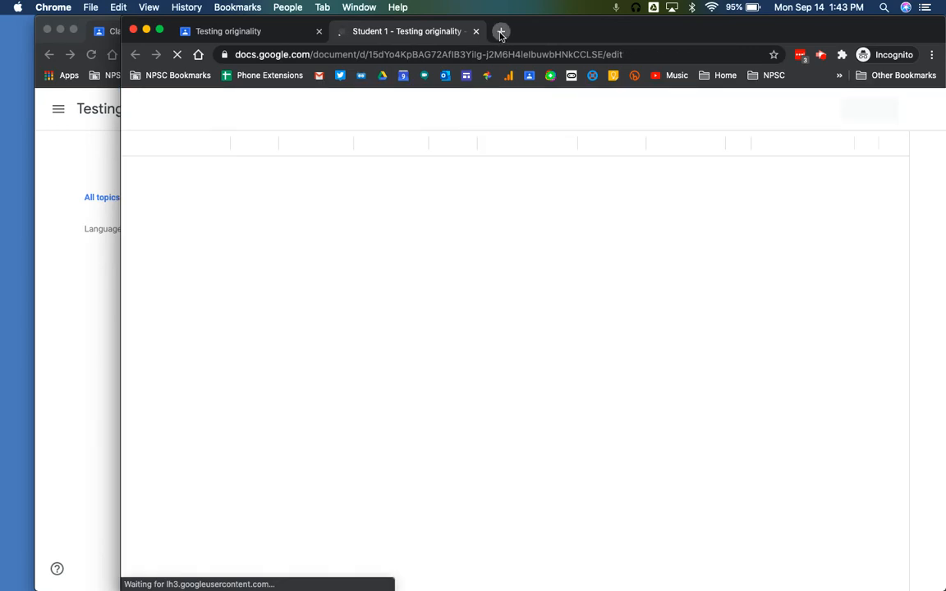
# Search the web for "wikipedia.com the earth" in a new tab and open Wikipedia's Earth article
pyautogui.click(501, 31)
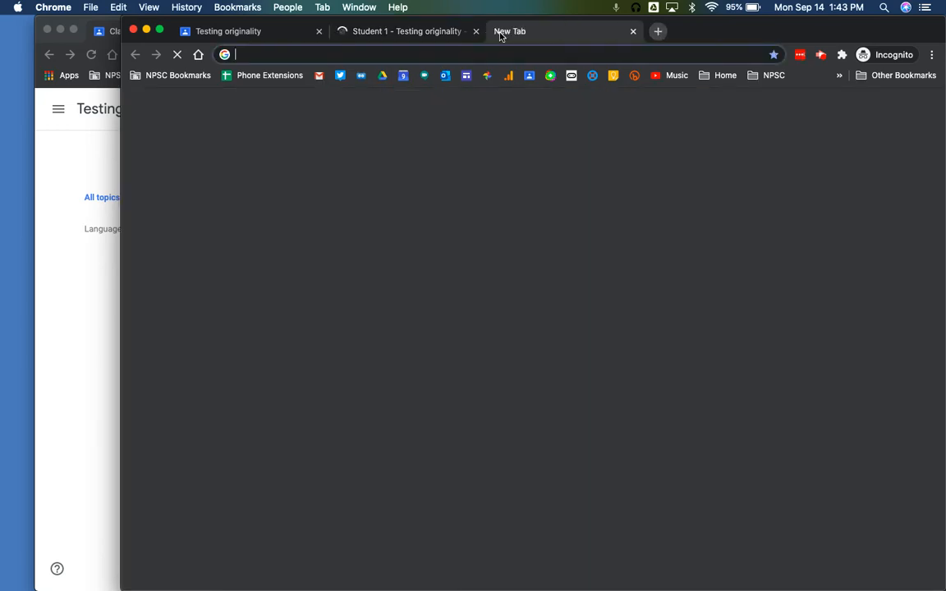
pyautogui.write('wikiped')
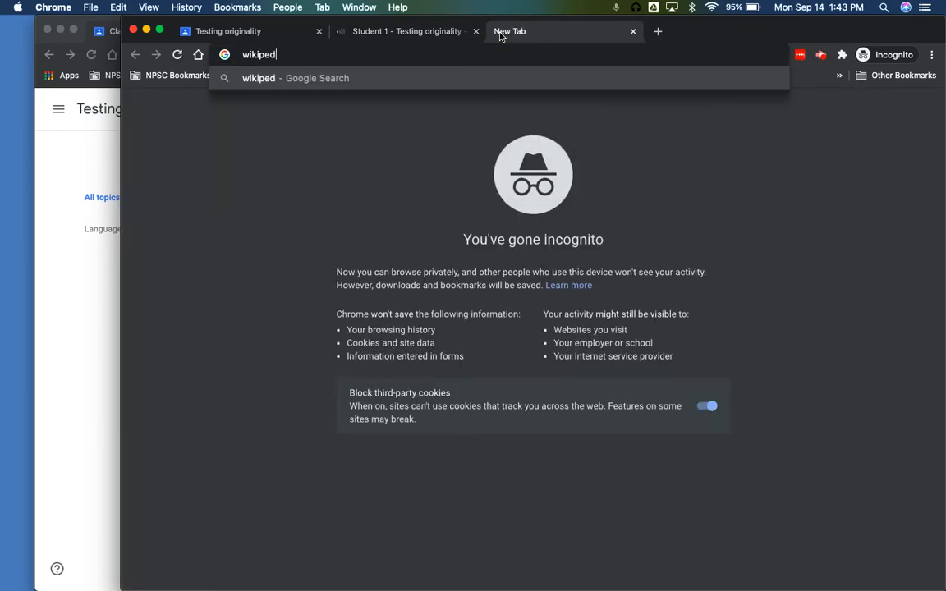
pyautogui.write('ia.com')
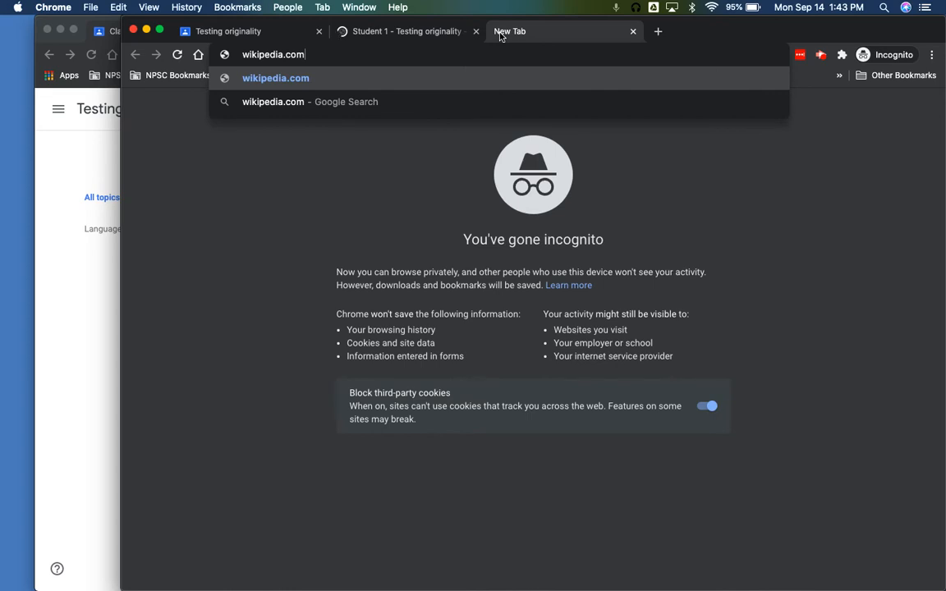
pyautogui.write(' the earth')
pyautogui.press('Return')
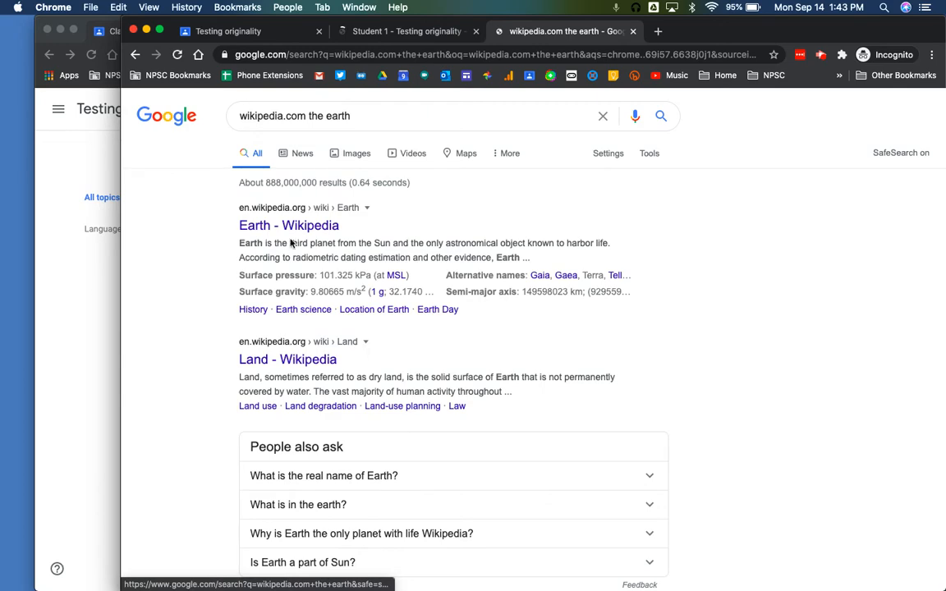
pyautogui.click(292, 230)
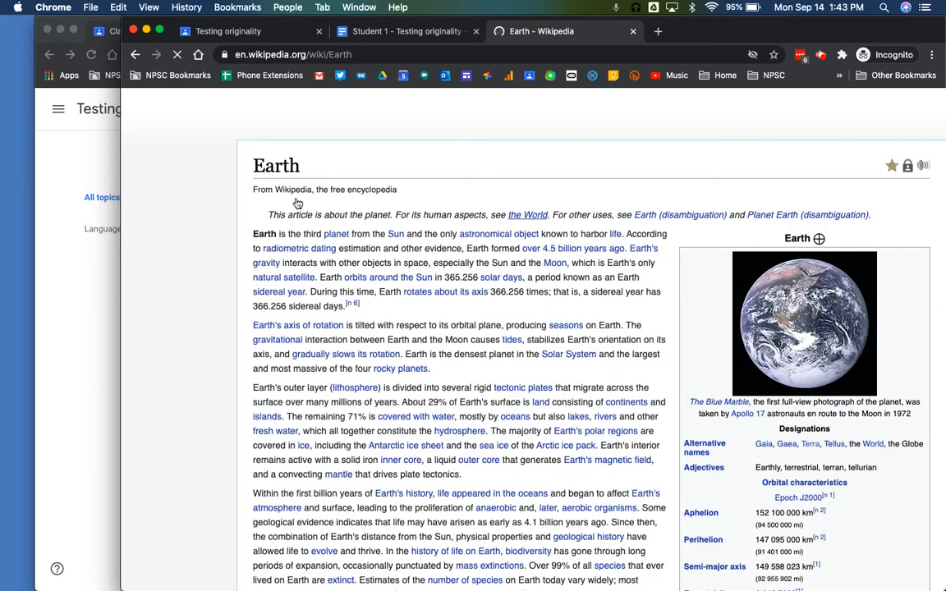
# Write "This is my assignment." in the student document and paste the Earth article's opening paragraph, without its footnote mark, below it
pyautogui.moveTo(254, 233); pyautogui.dragTo(343, 311)
pyautogui.press('super+c')
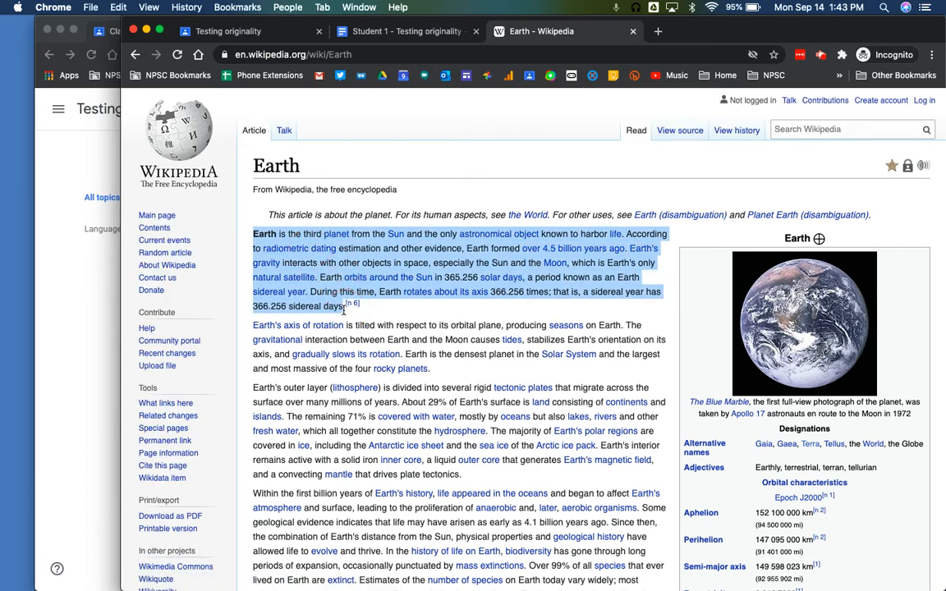
pyautogui.click(358, 31)
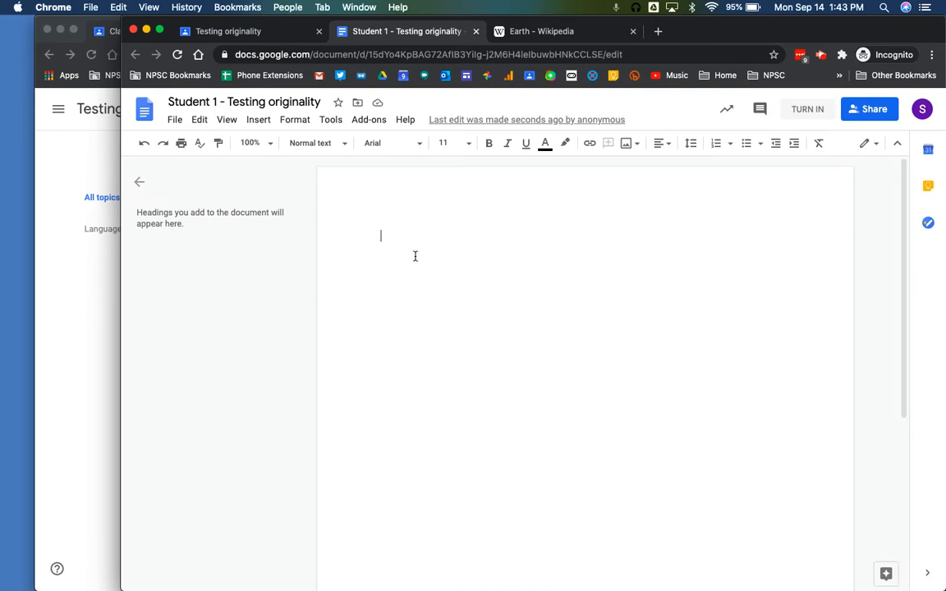
pyautogui.write('This is my assignmne')
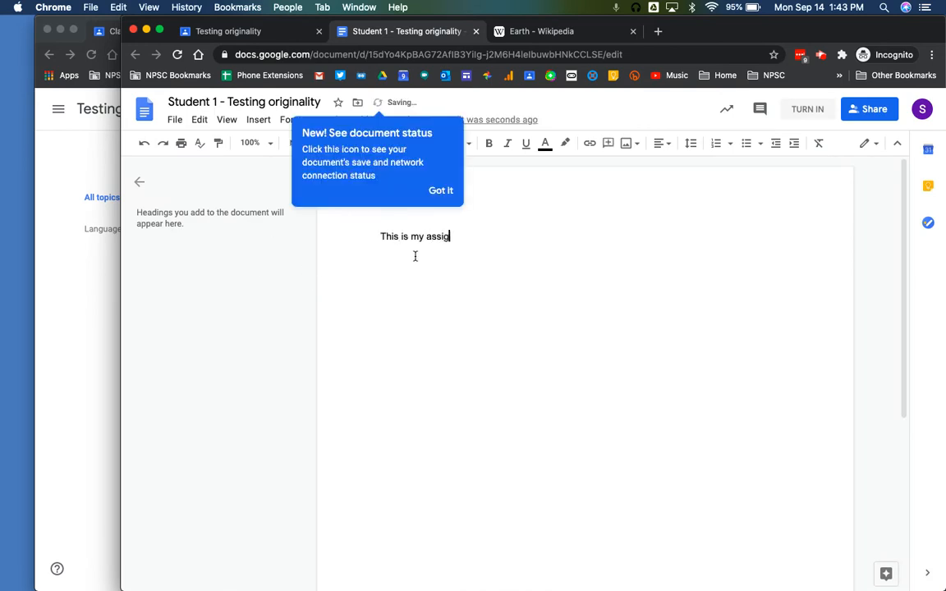
pyautogui.press('BackSpace')
pyautogui.press('BackSpace')
pyautogui.write('ent.')
pyautogui.press('Return')
pyautogui.press('super+v')
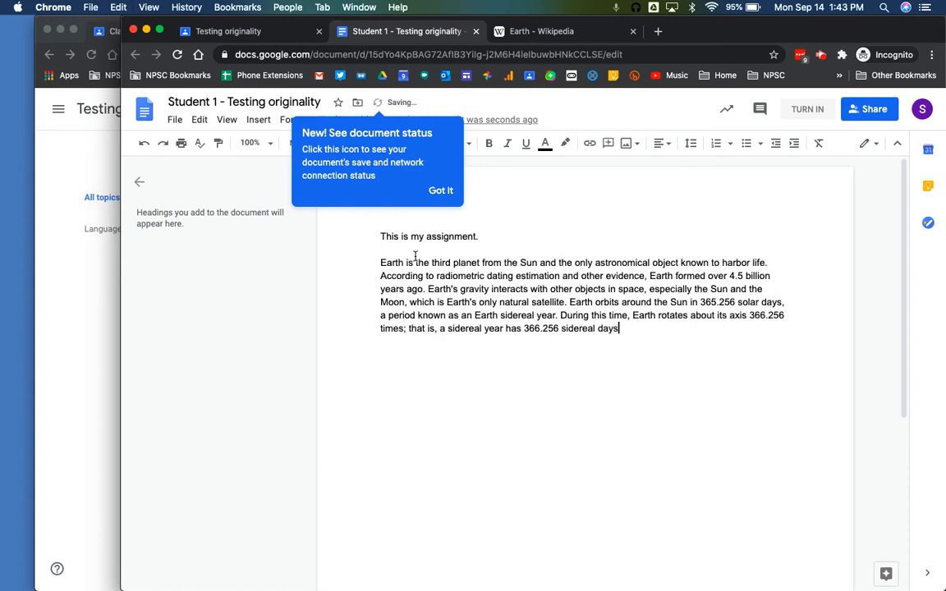
pyautogui.click(441, 189)
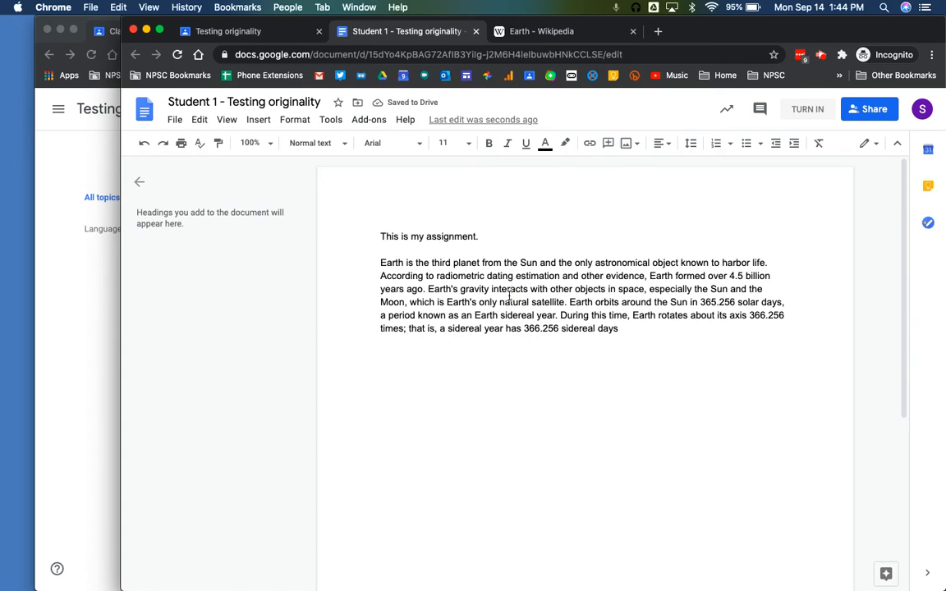
pyautogui.click(494, 231)
# Close the student document and run an originality report on the attached file from the Testing originality assignment page
pyautogui.click(477, 31)
pyautogui.click(243, 33)
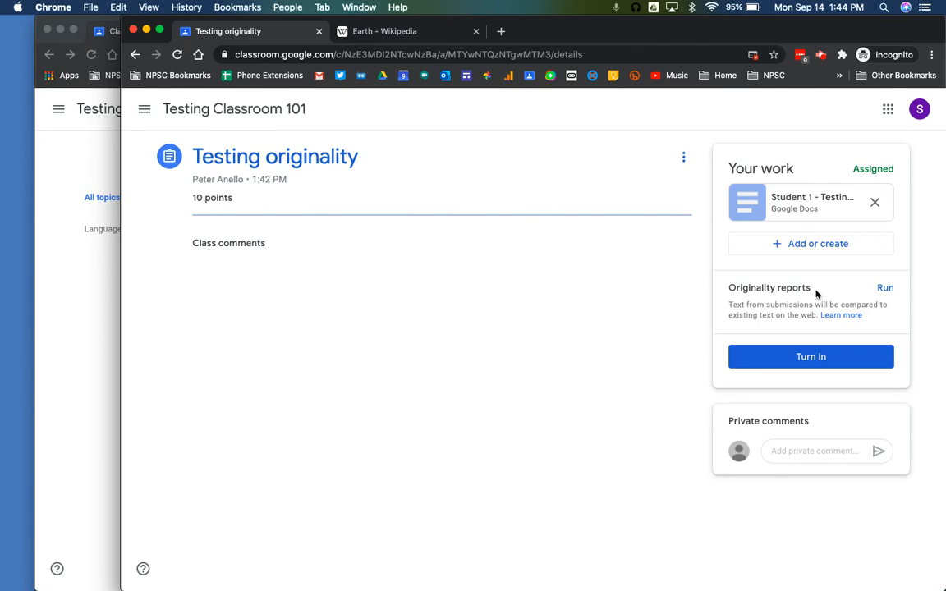
pyautogui.click(885, 290)
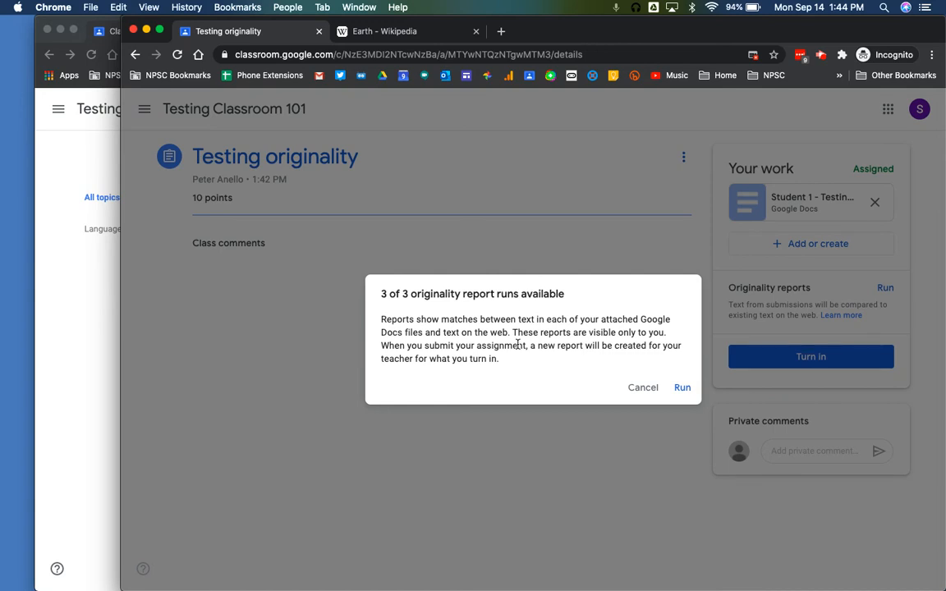
pyautogui.click(682, 388)
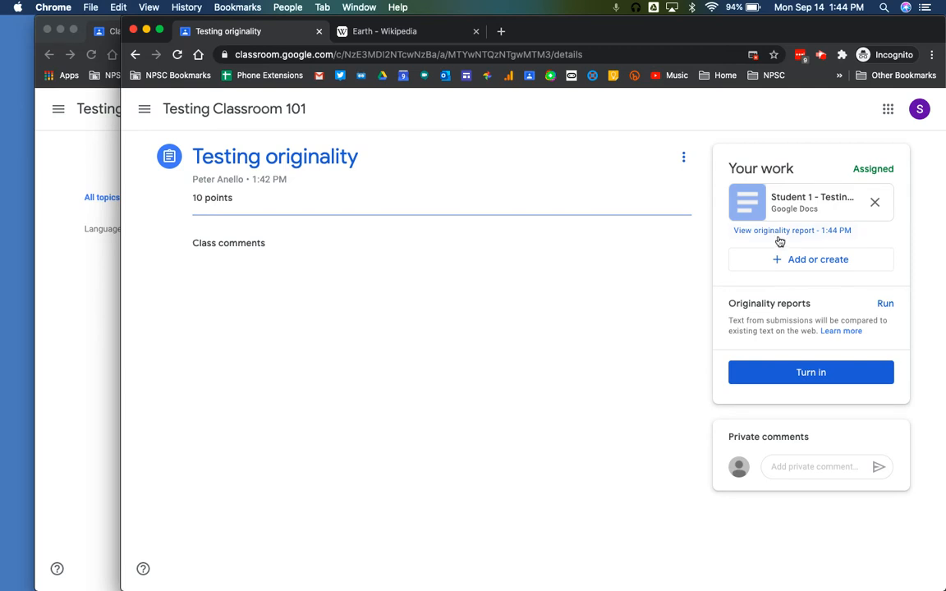
# Open the student's originality report and examine the flagged Earth passage alongside its top web match
pyautogui.click(743, 233)
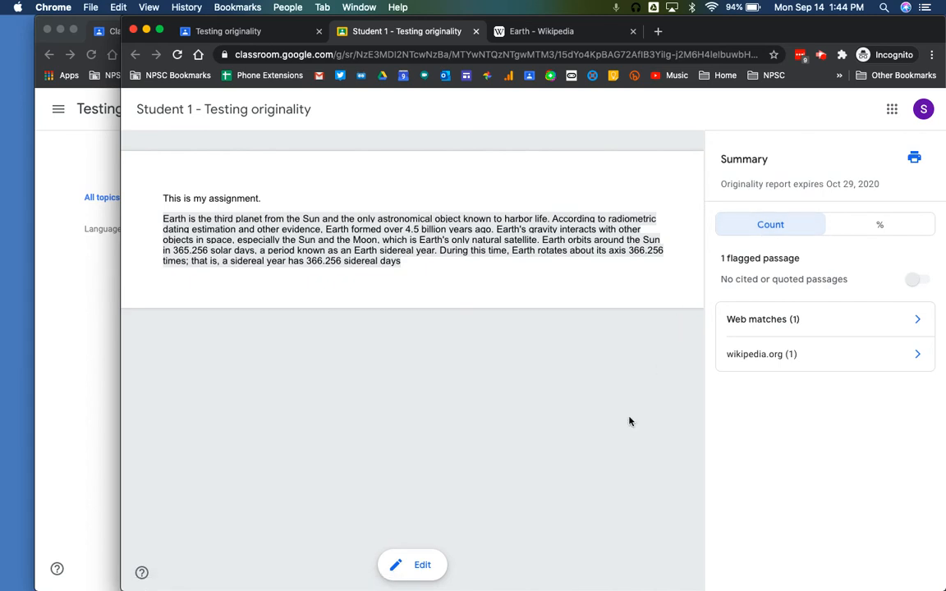
pyautogui.click(248, 177)
pyautogui.click(355, 233)
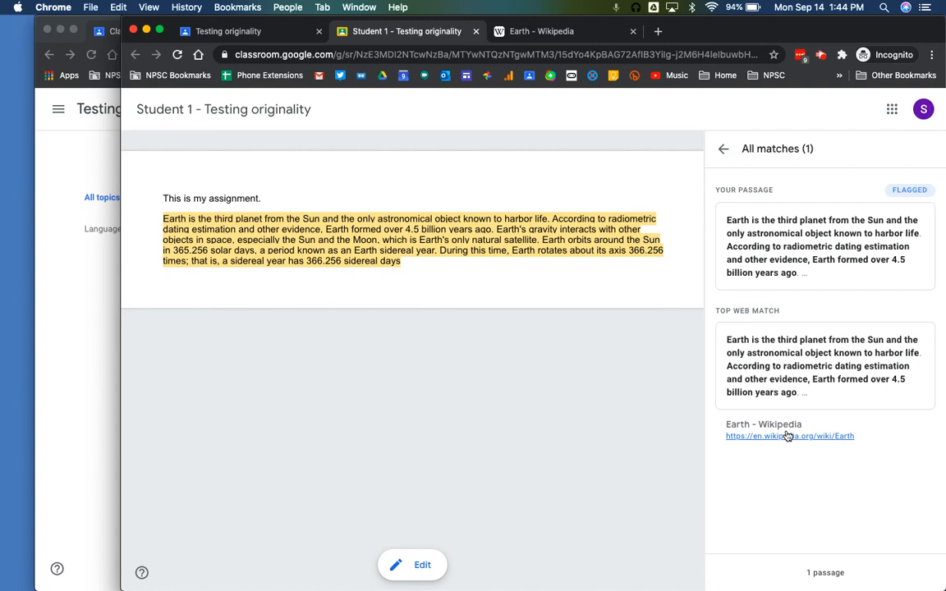
pyautogui.click(580, 231)
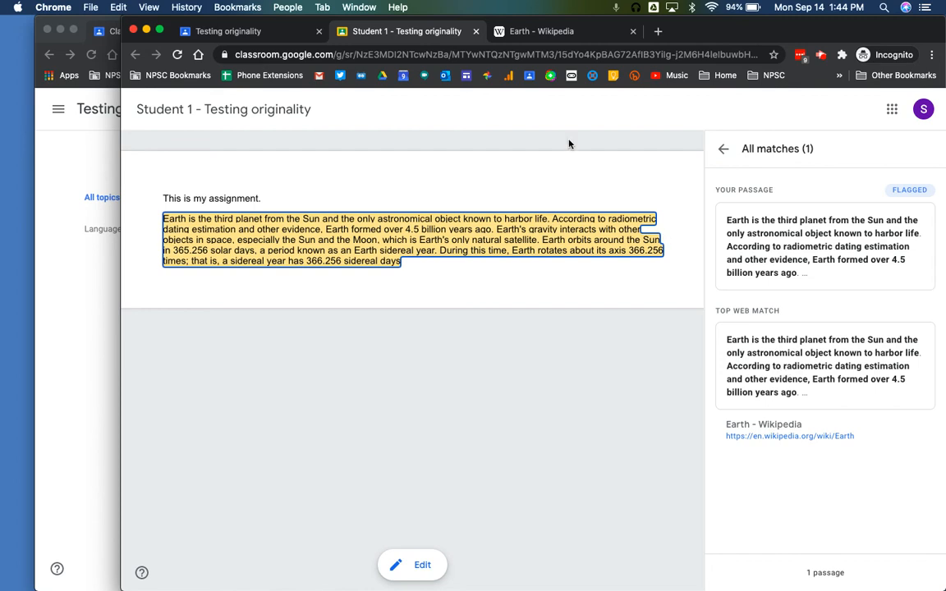
# Close the originality report and Wikipedia pages, and turn in the student's work for the assignment
pyautogui.click(476, 31)
pyautogui.click(477, 31)
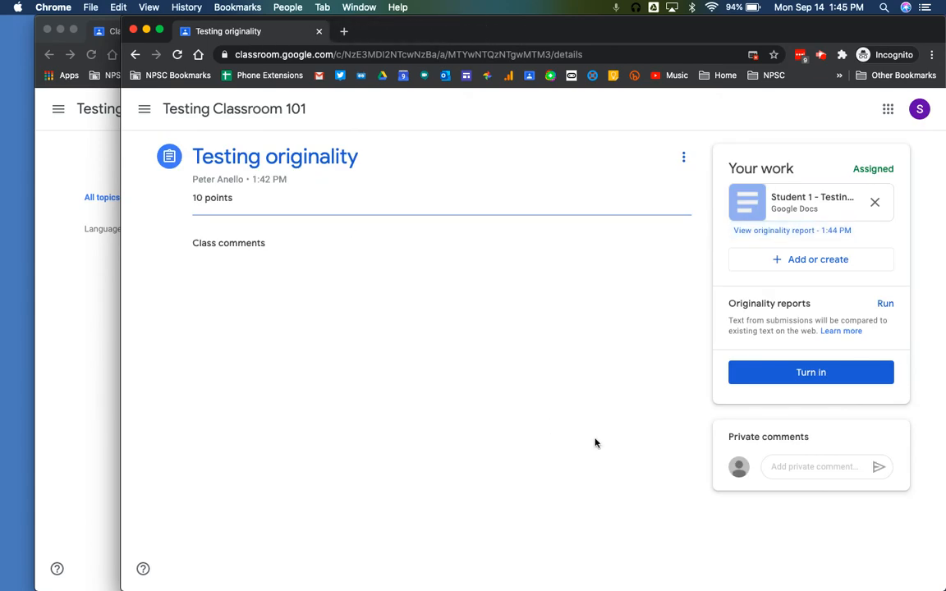
pyautogui.click(813, 373)
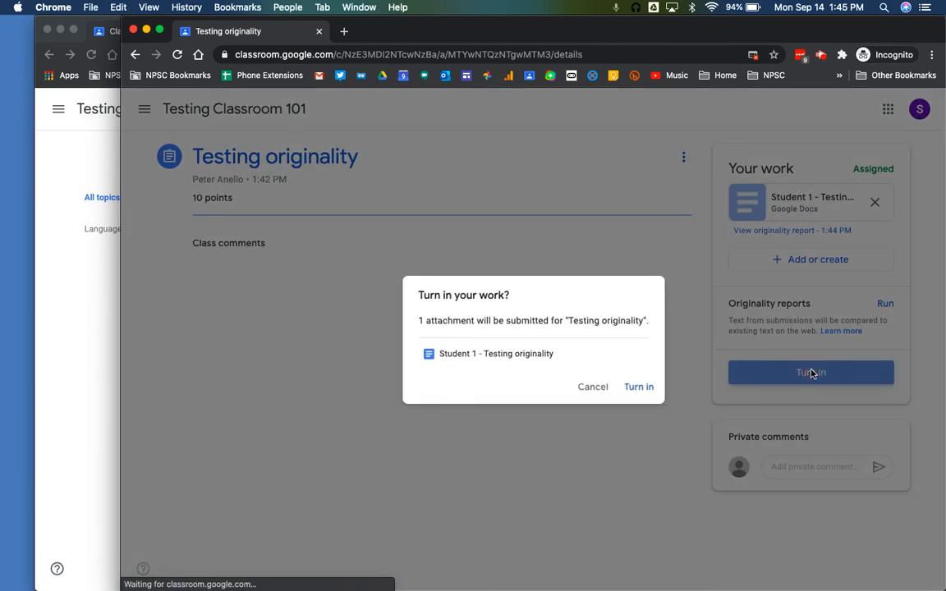
pyautogui.click(639, 386)
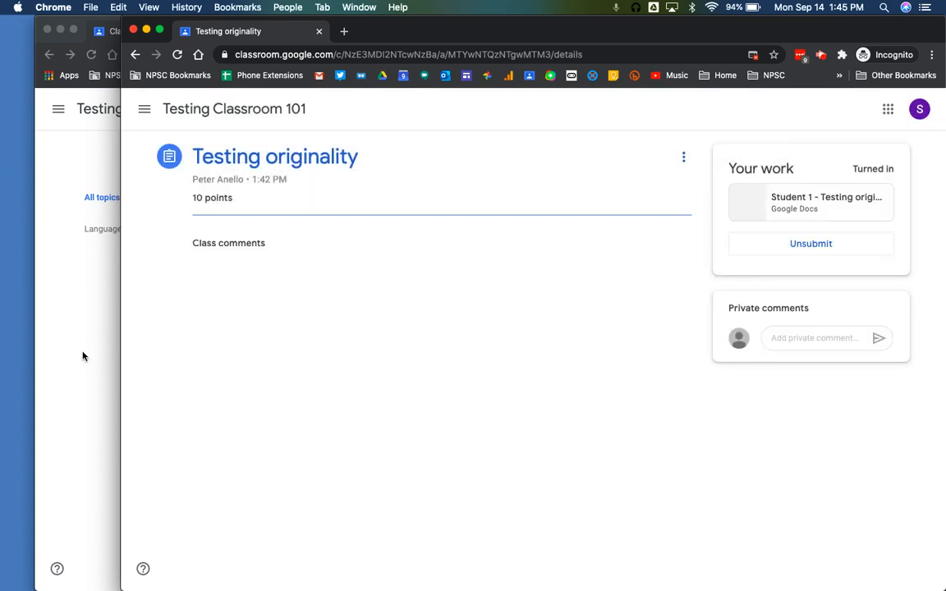
# Switch to the teacher's window, view the Testing originality assignment's turned-in work, and open Student 1's submission
pyautogui.click(83, 355)
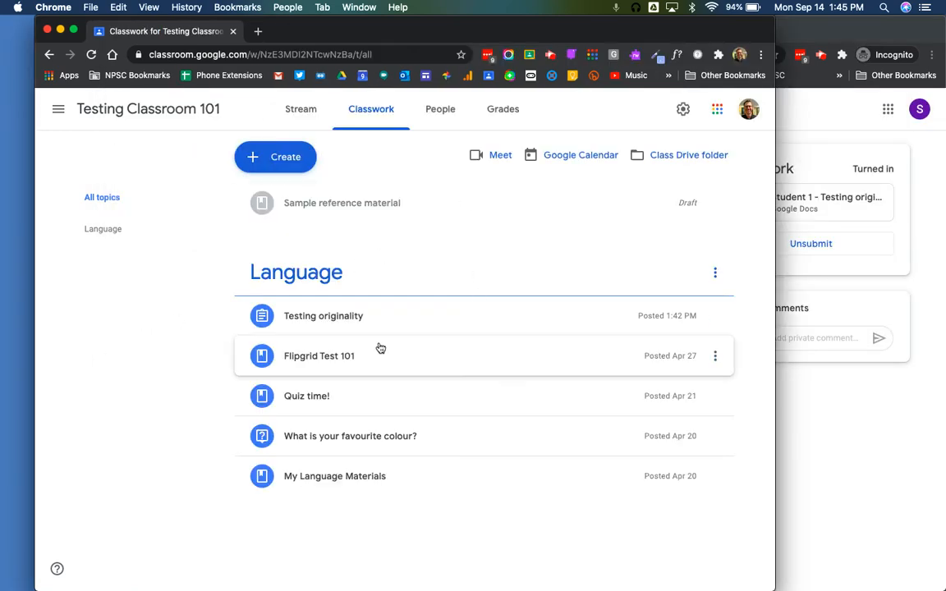
pyautogui.click(327, 317)
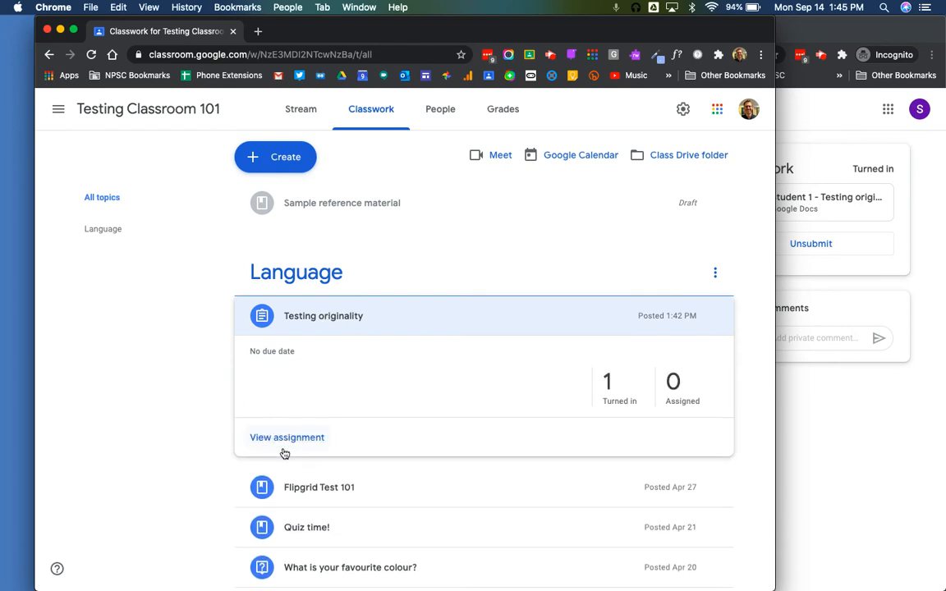
pyautogui.click(284, 441)
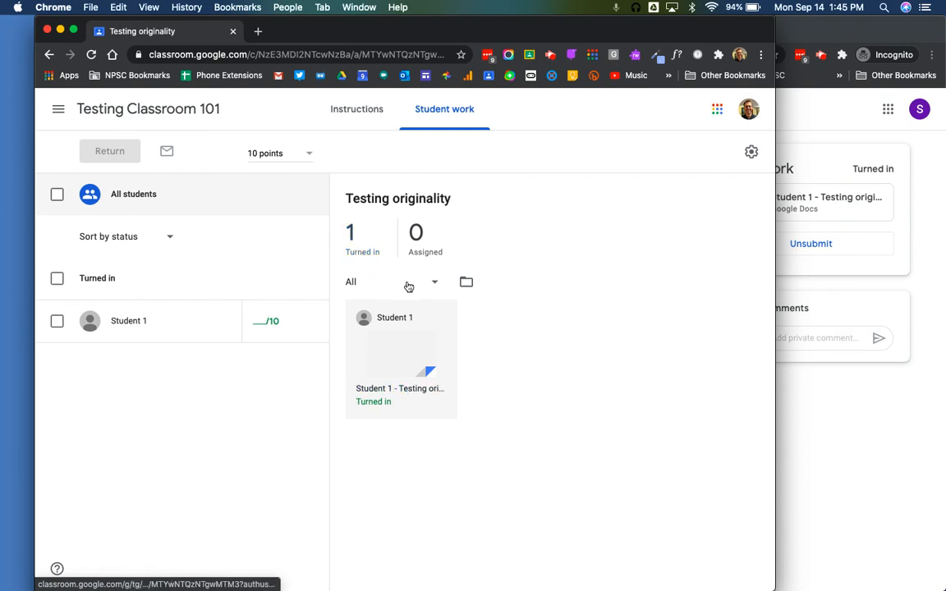
pyautogui.click(366, 254)
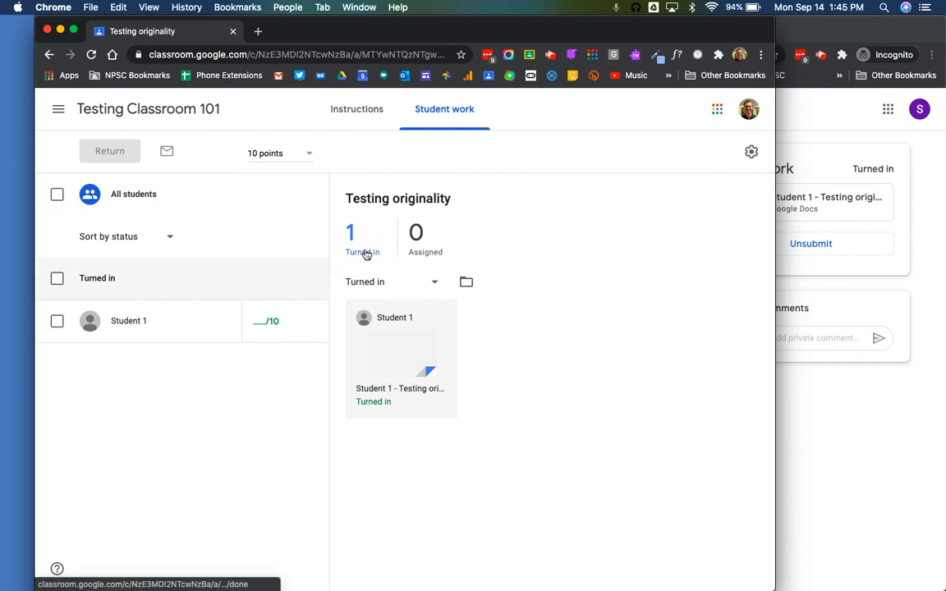
pyautogui.click(389, 397)
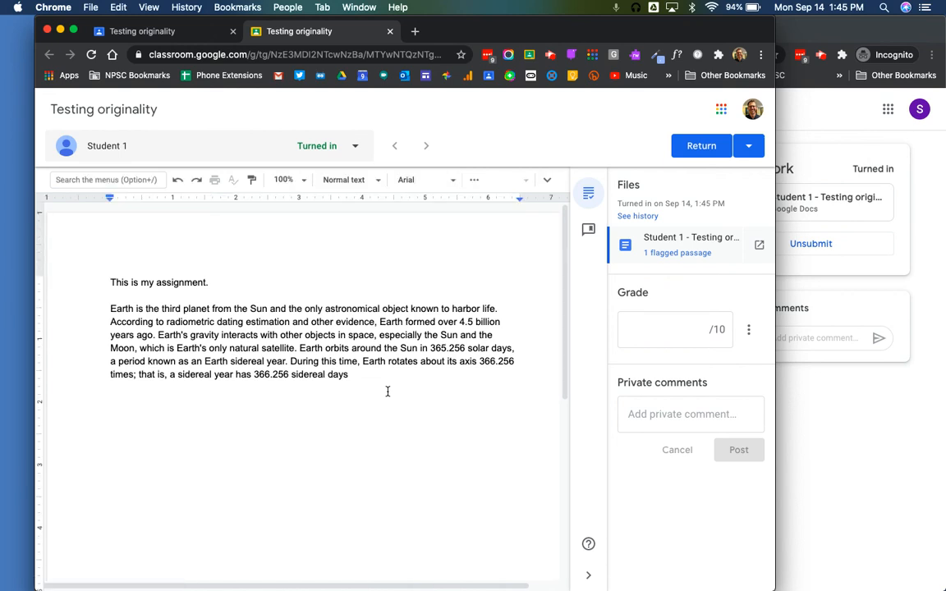
# Open the submission's originality report as the teacher, examine the flagged Earth passage's web match, and close the report
pyautogui.click(667, 253)
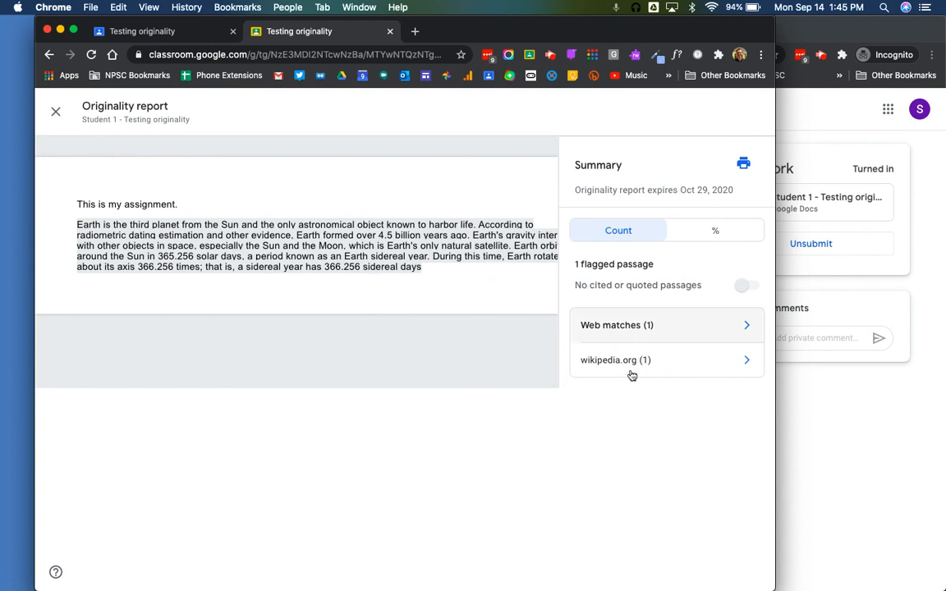
pyautogui.click(358, 227)
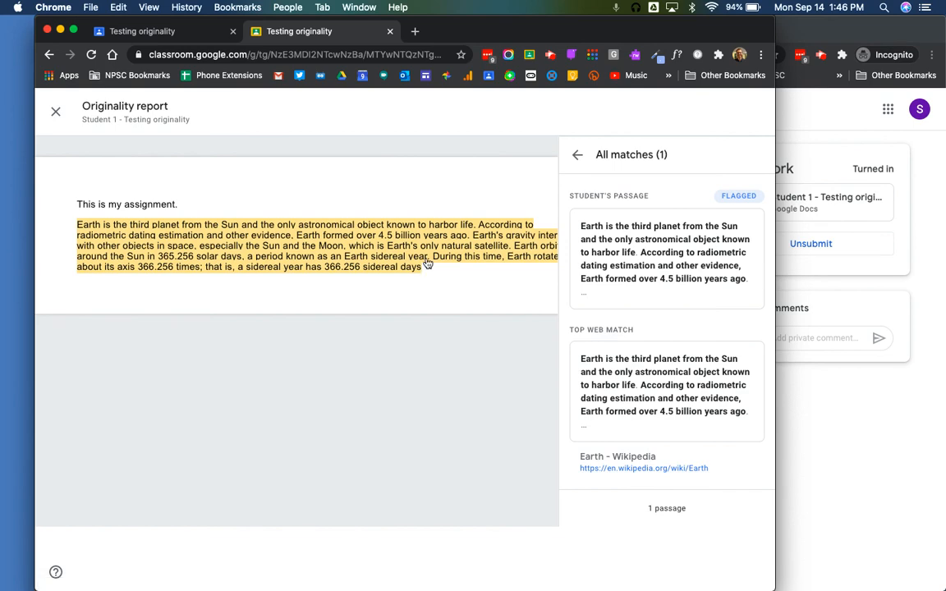
pyautogui.click(56, 111)
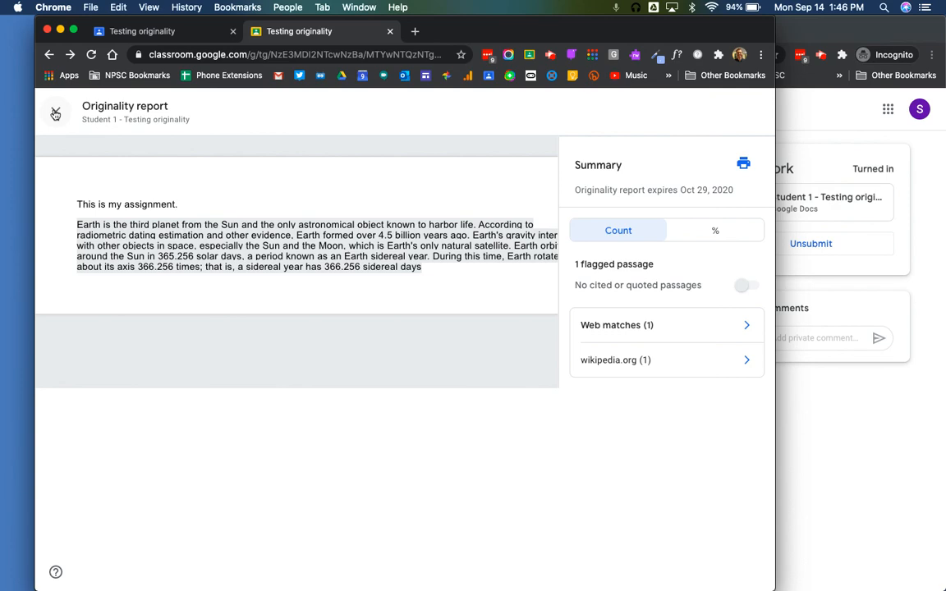
pyautogui.click(55, 114)
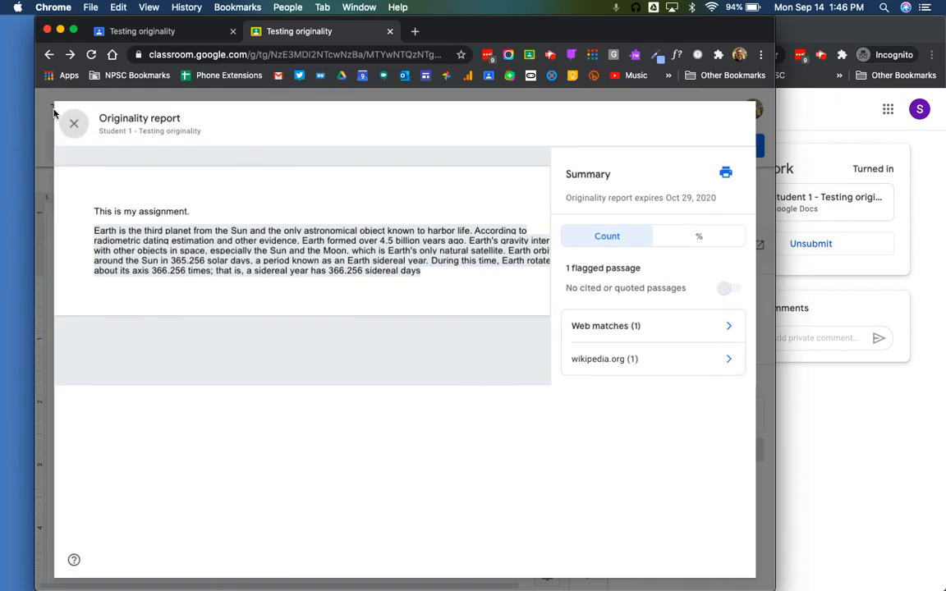